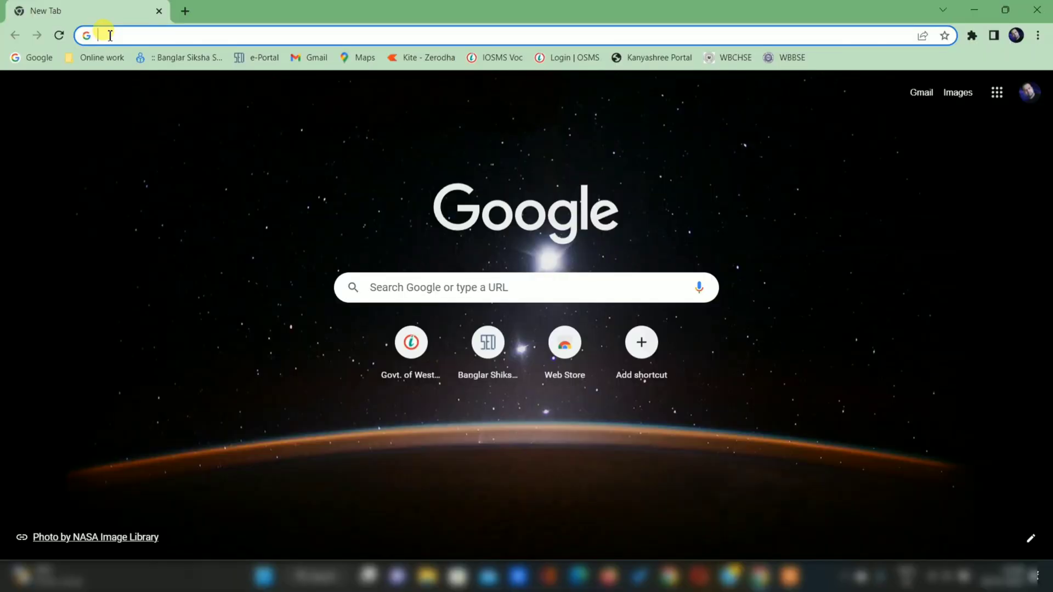
type("https://school.banglarshiksha.gov.in/sms/")
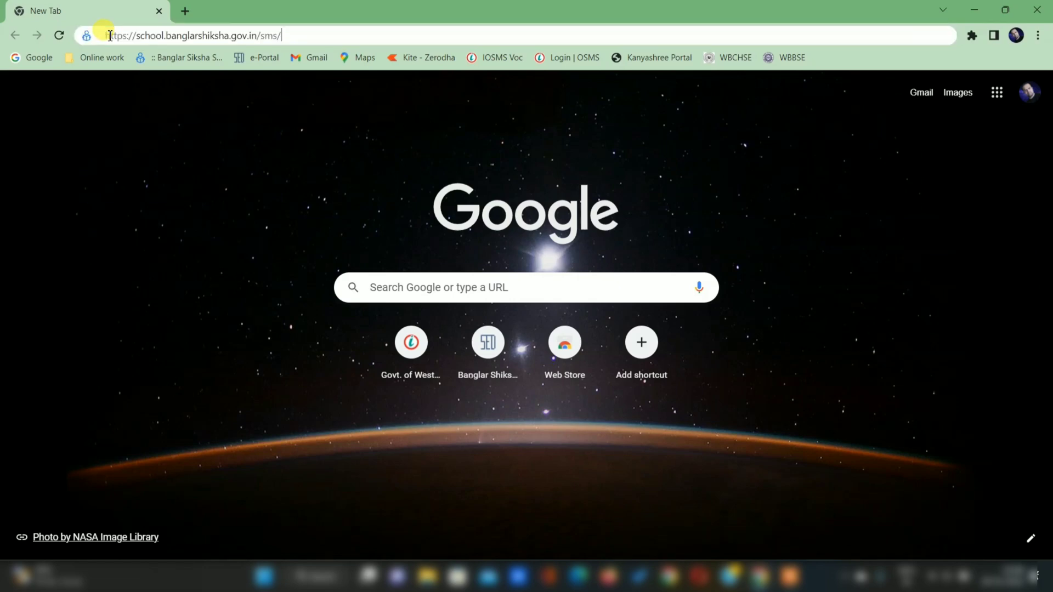
key("Return")
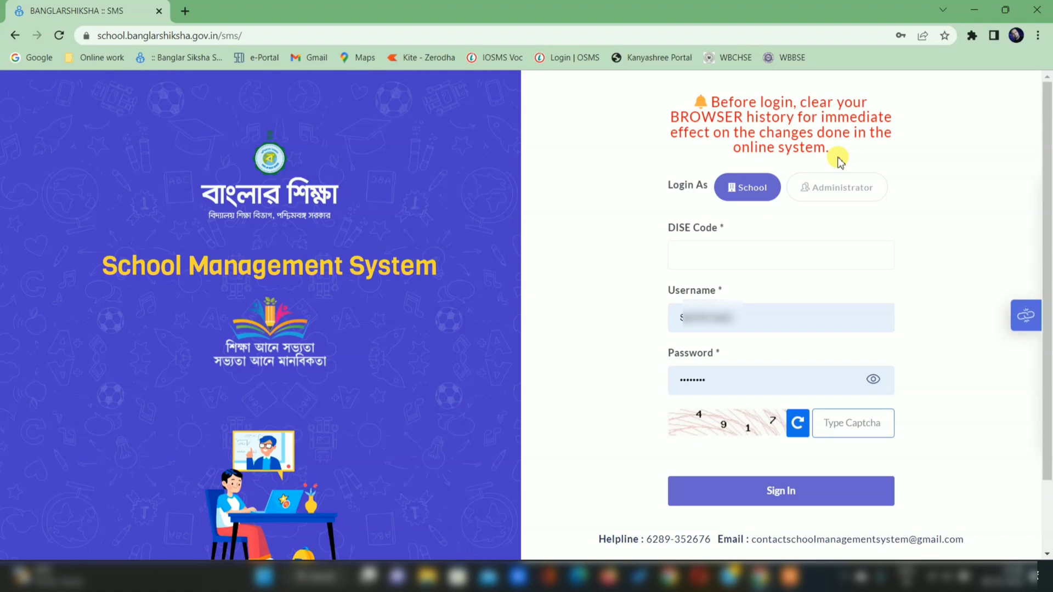
Clear the browser's history, cookies and cached images and files for all time.
left_click(1038, 38)
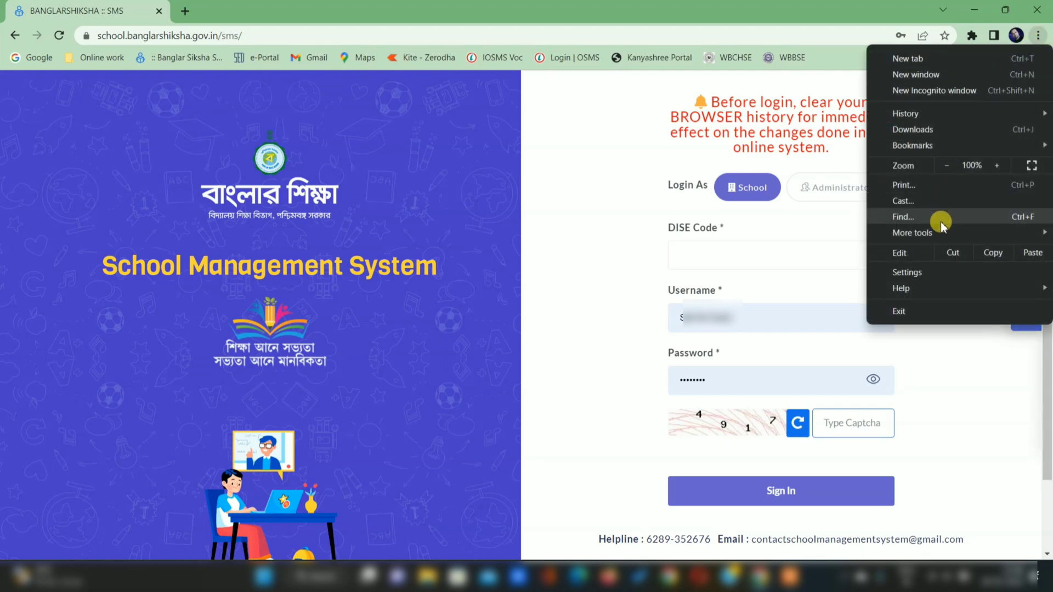
mouse_move(941, 231)
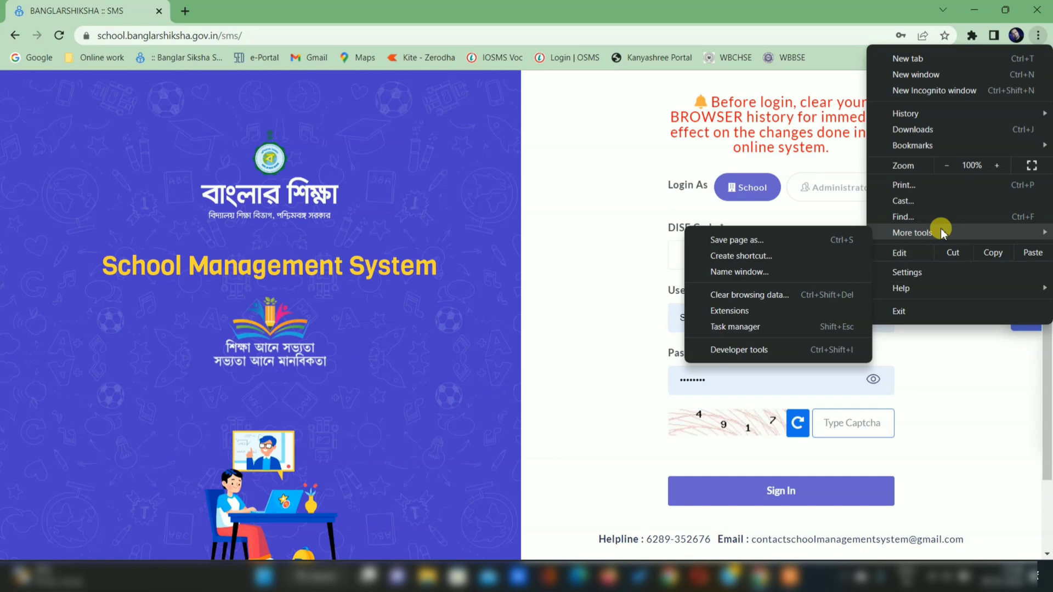
left_click(751, 295)
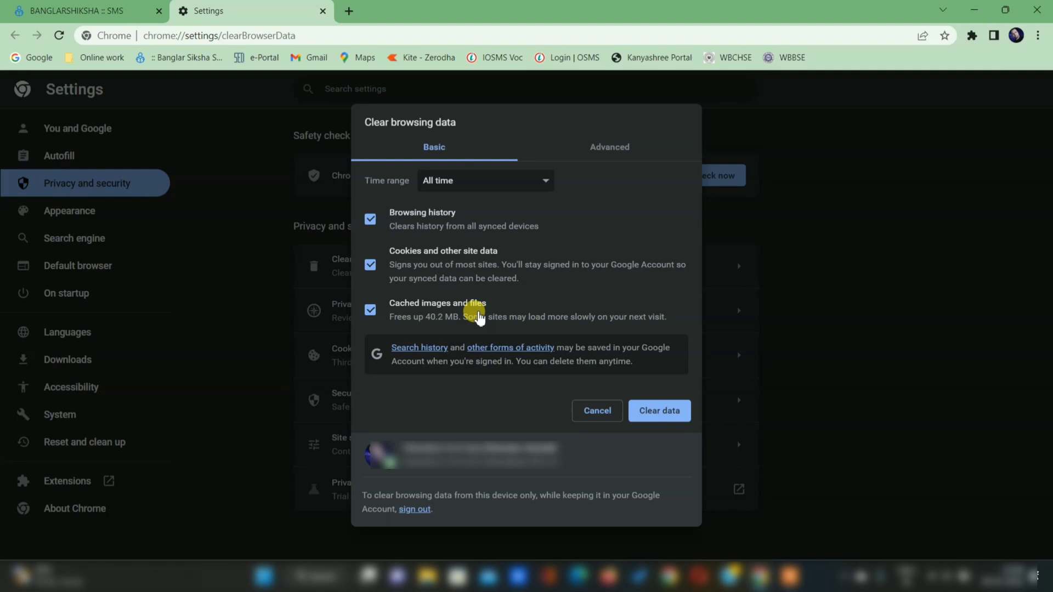
left_click(652, 417)
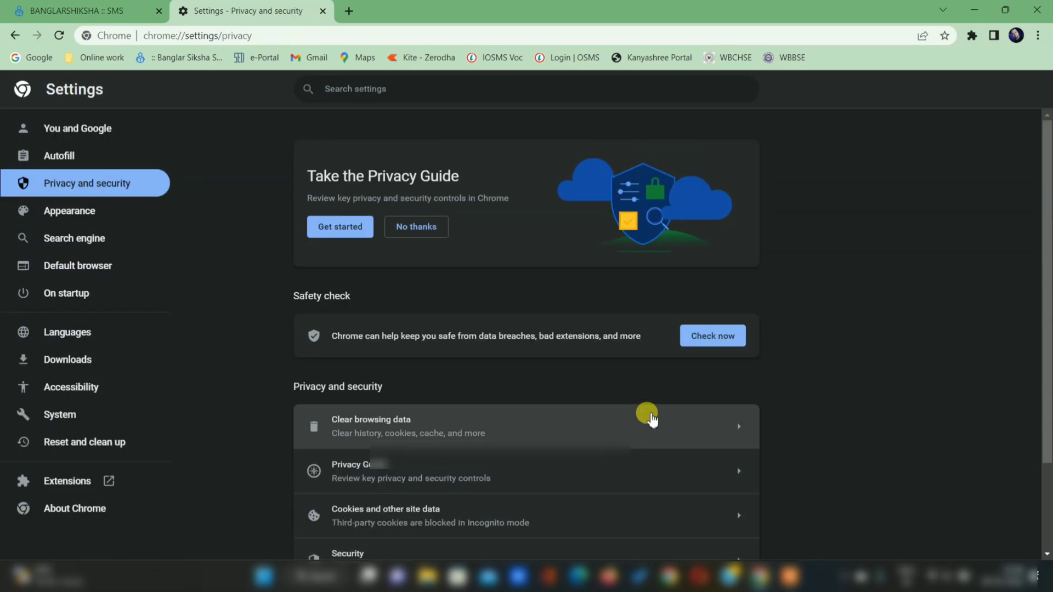
Return to the school login page and sign in with the DISE code, username, password and captcha.
left_click(73, 12)
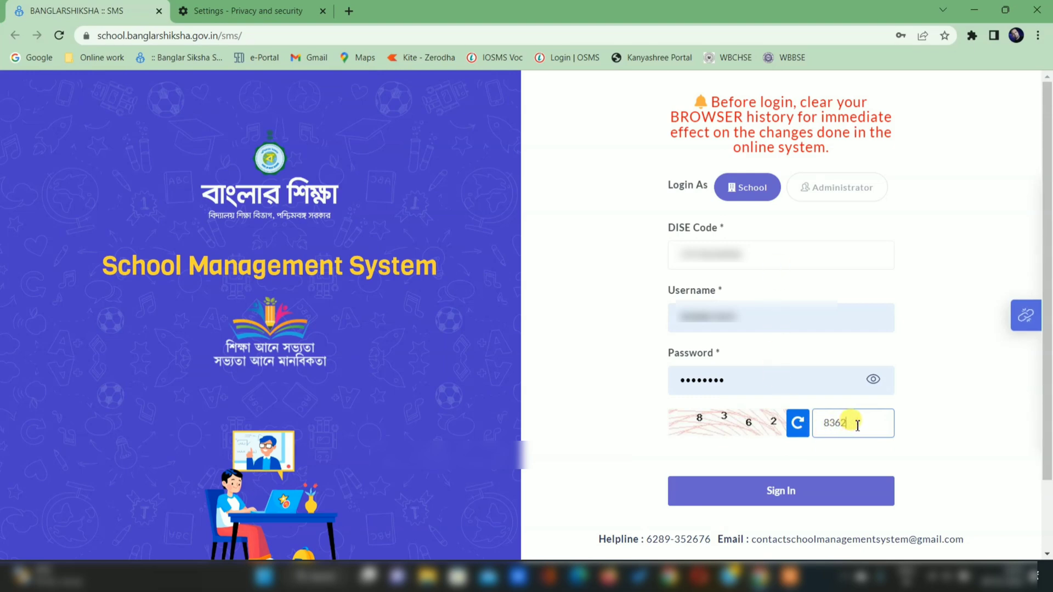
left_click(812, 501)
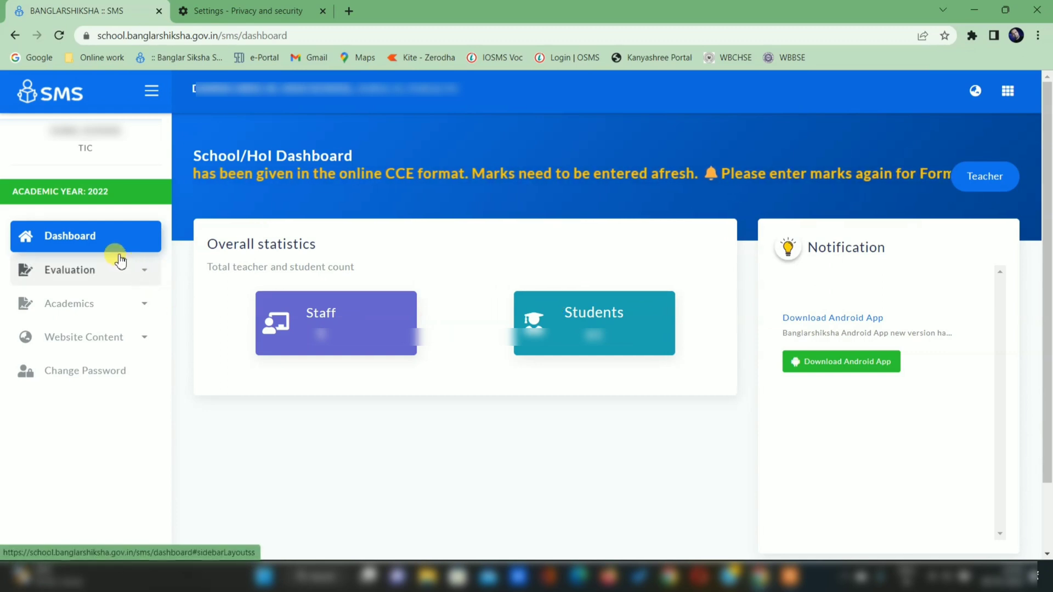
Open formative marks entry and load the Evaluation-III list for Bengali-medium class VI, section A, FIRST LANGUAGE.
left_click(61, 276)
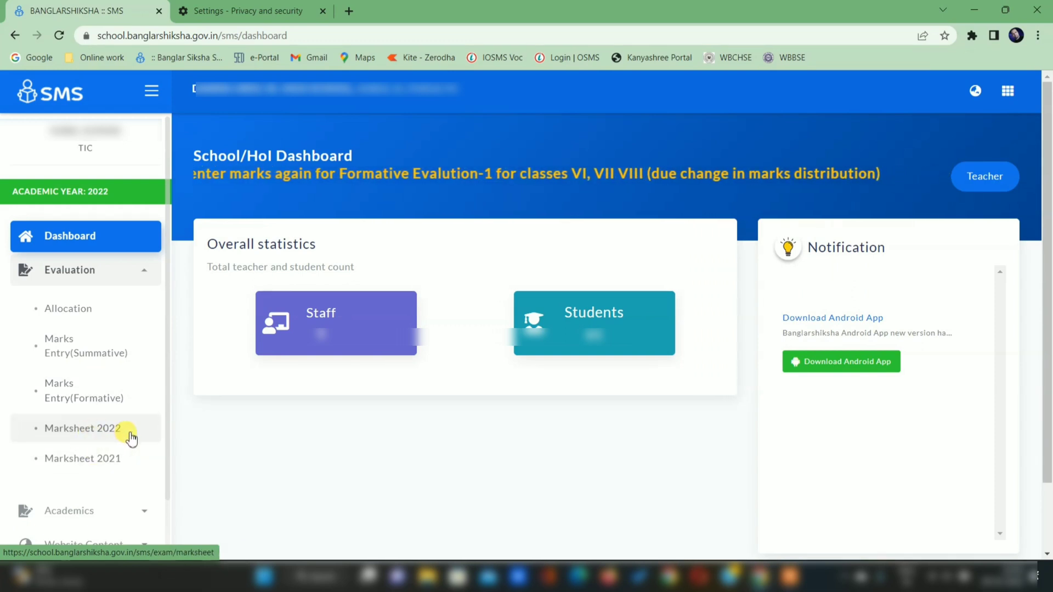
left_click(78, 399)
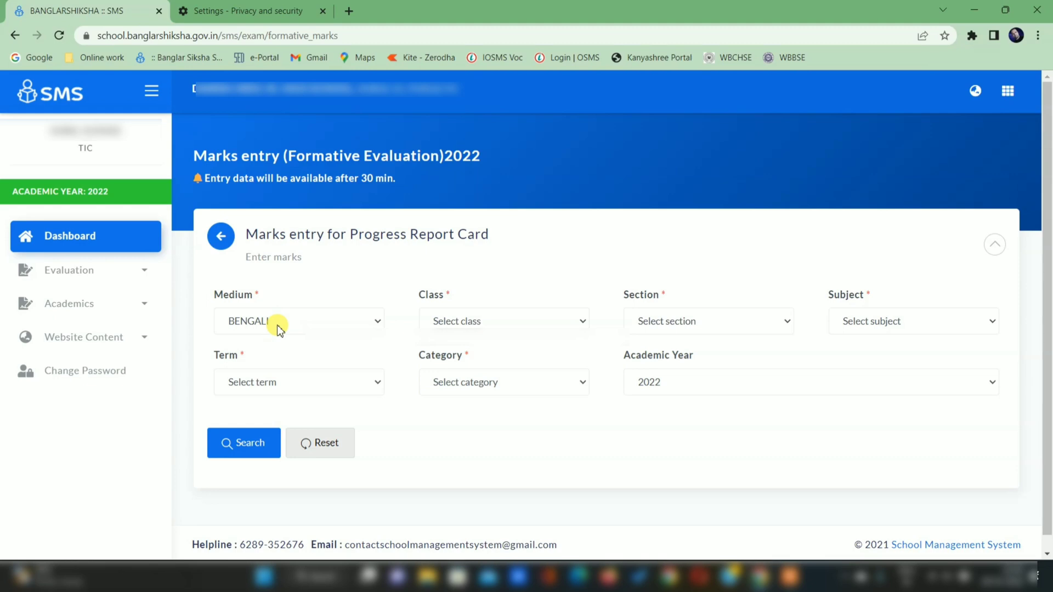
left_click(467, 321)
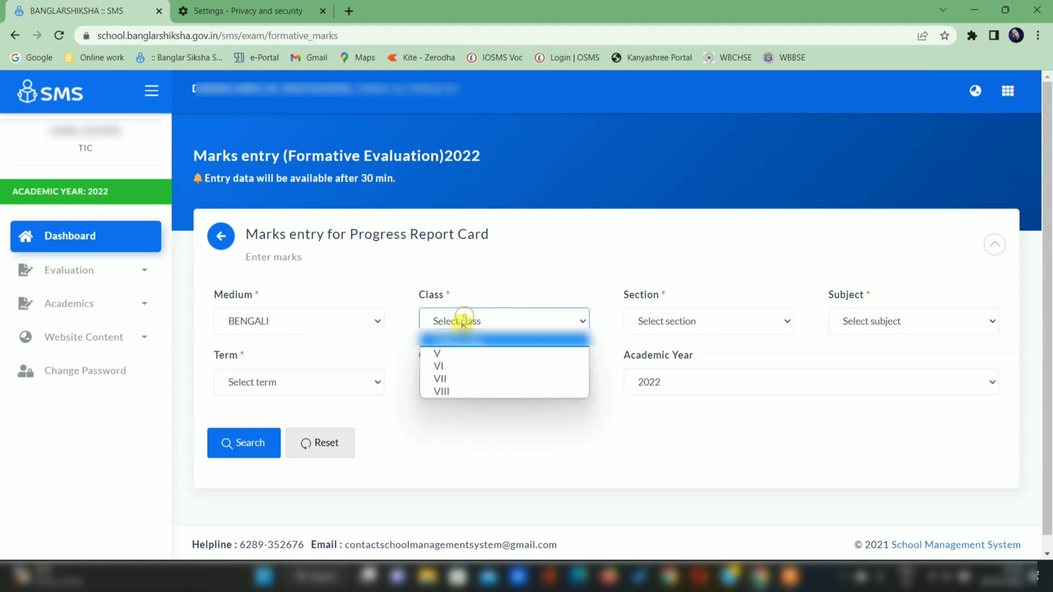
left_click(461, 366)
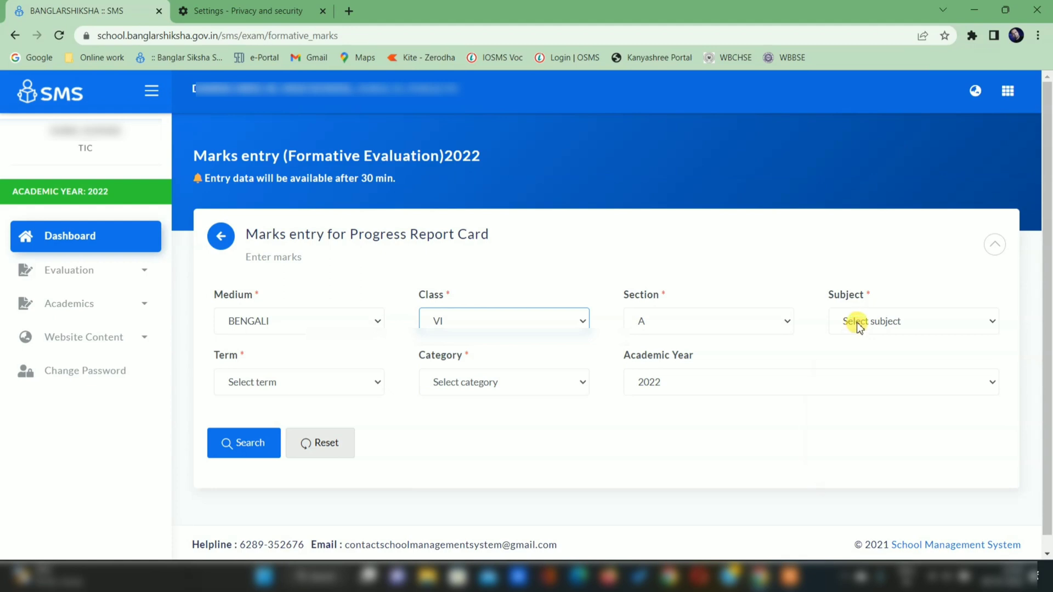
left_click(857, 327)
left_click(862, 356)
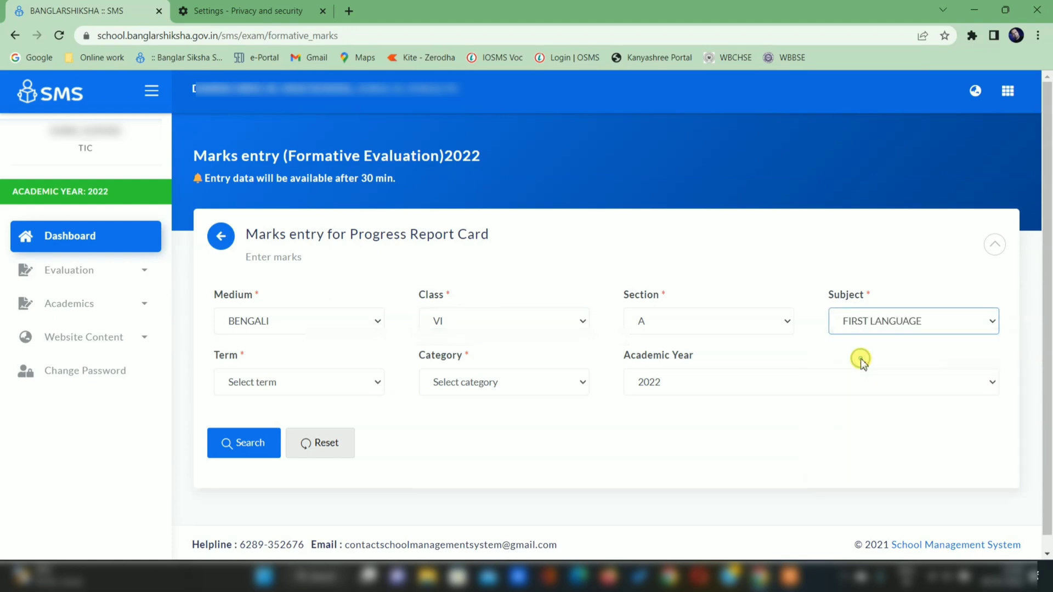
left_click(276, 383)
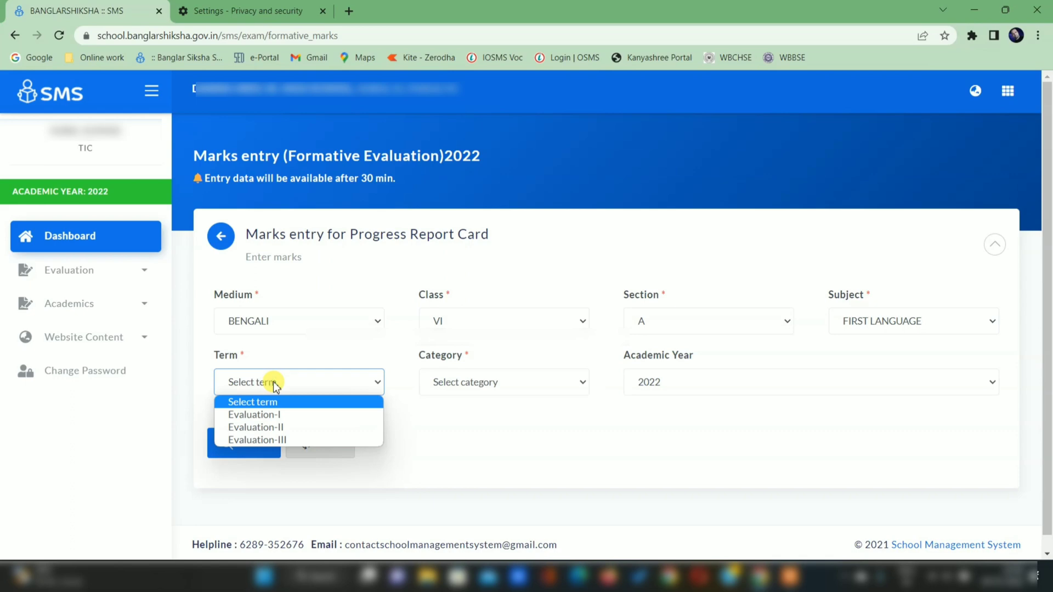
left_click(273, 440)
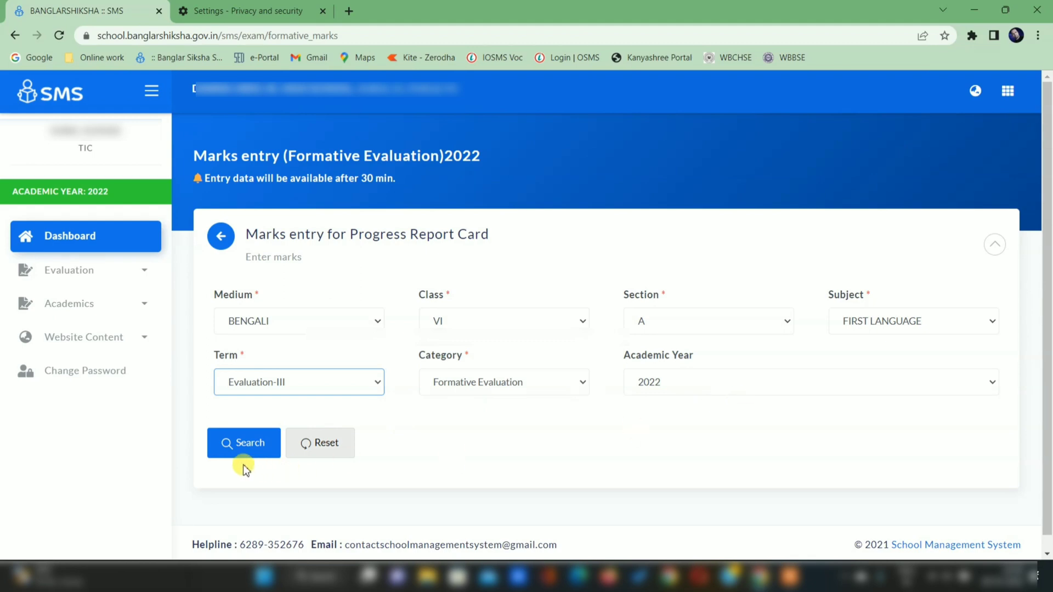
left_click(237, 446)
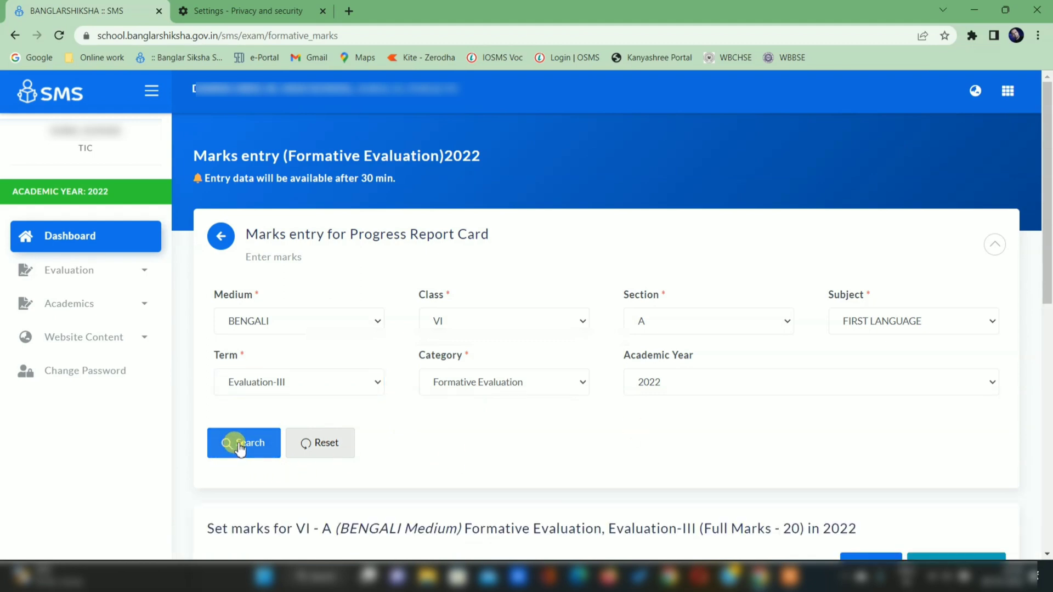
Enter formative marks of 18, 18, 18, 17 and 16 for roll number 1 and submit the marks.
scroll(431, 425, "down", 6)
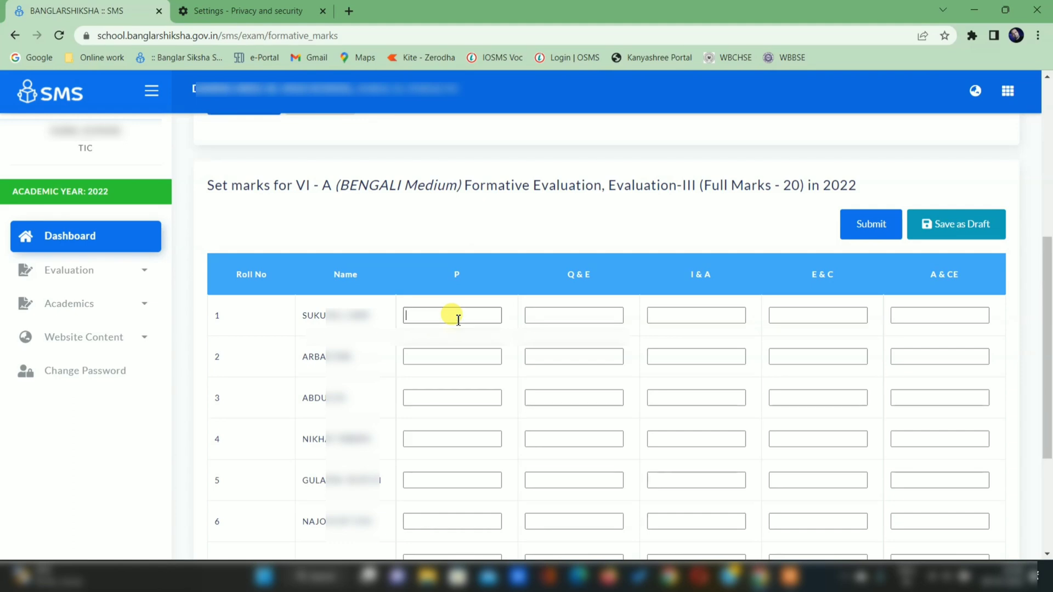
type("18")
key("Tab")
type("18")
key("Tab")
type("18")
key("Tab")
type("17")
key("Tab")
type("16")
key("Tab")
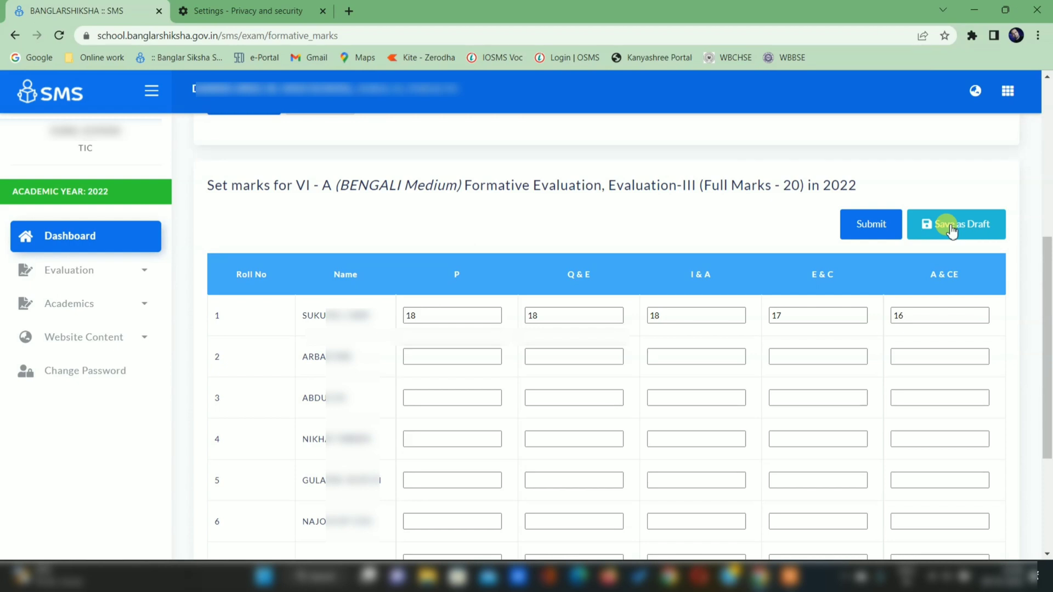
left_click(865, 229)
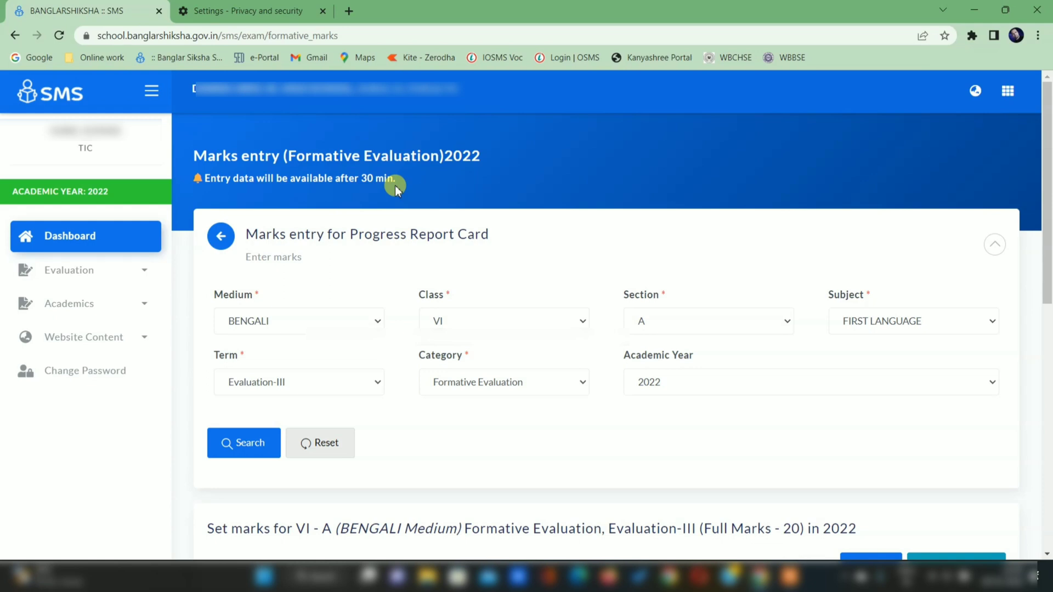
Open summative marks entry and load the Evaluation-III list for Bengali-medium class VI, section A, FIRST LANGUAGE.
left_click(68, 282)
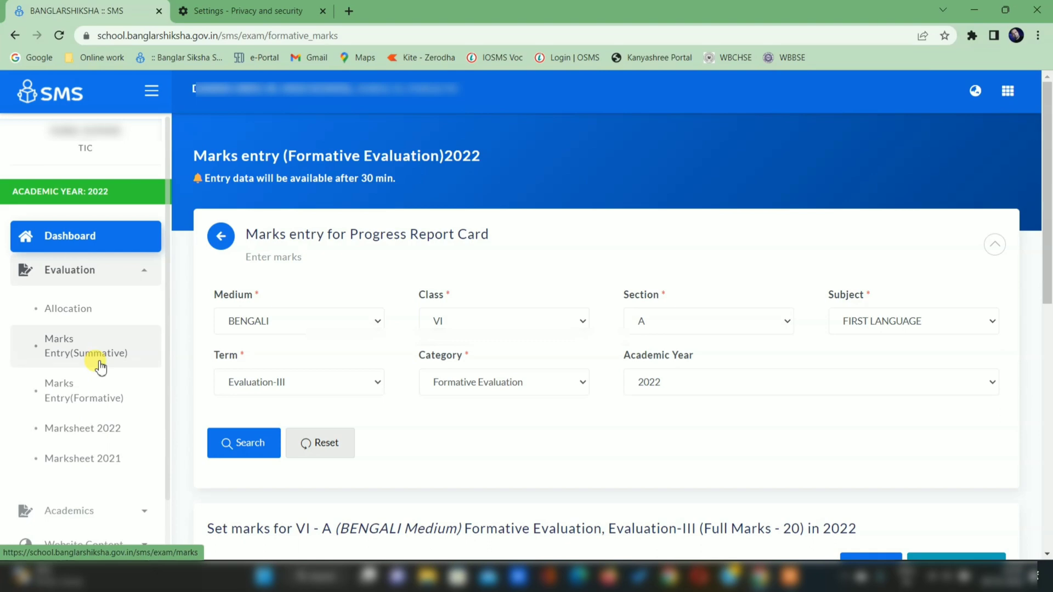
left_click(101, 363)
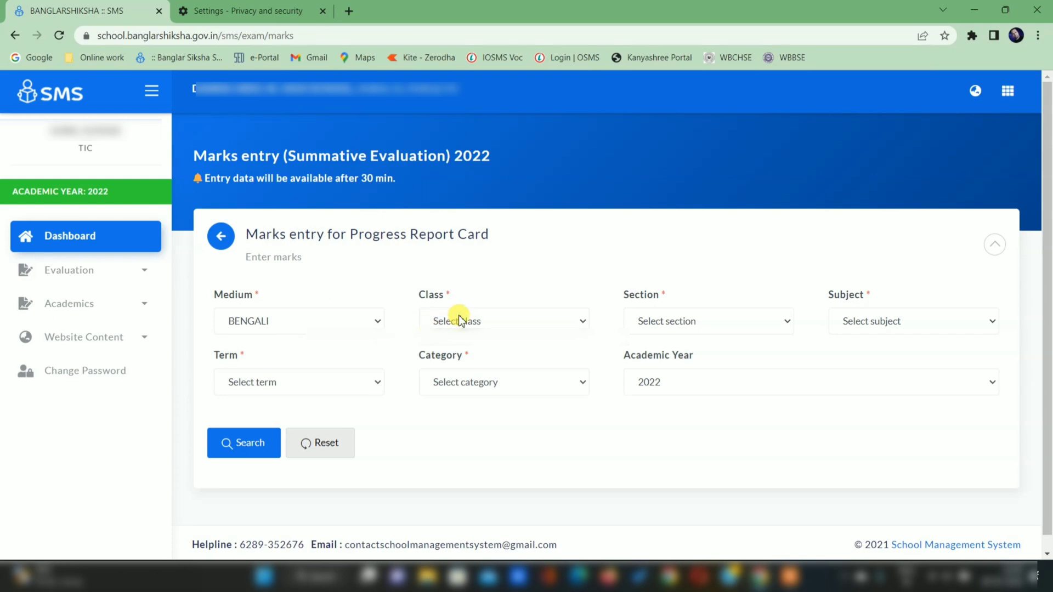
left_click(314, 324)
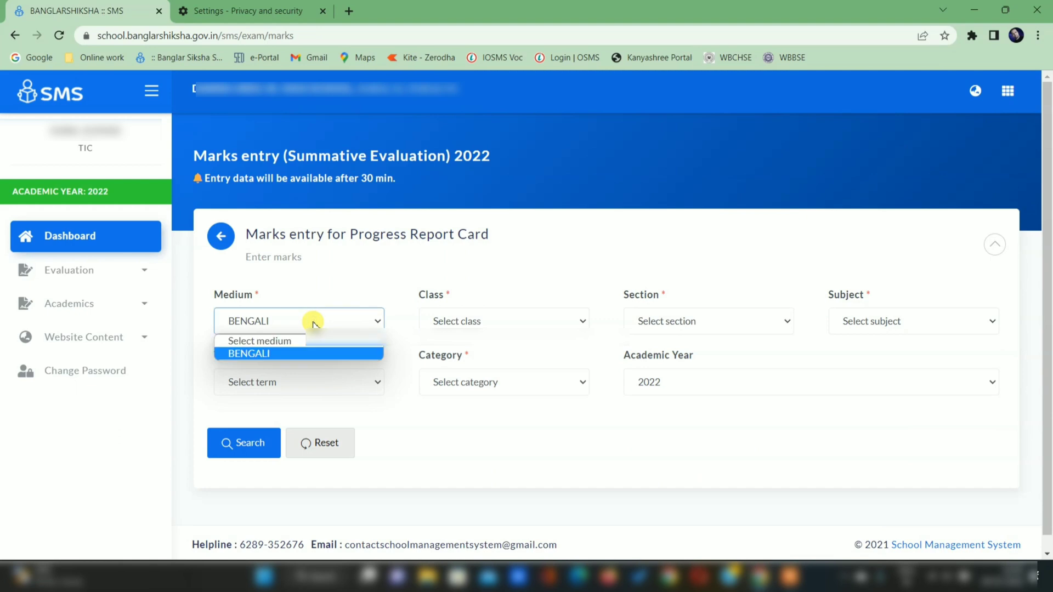
left_click(305, 353)
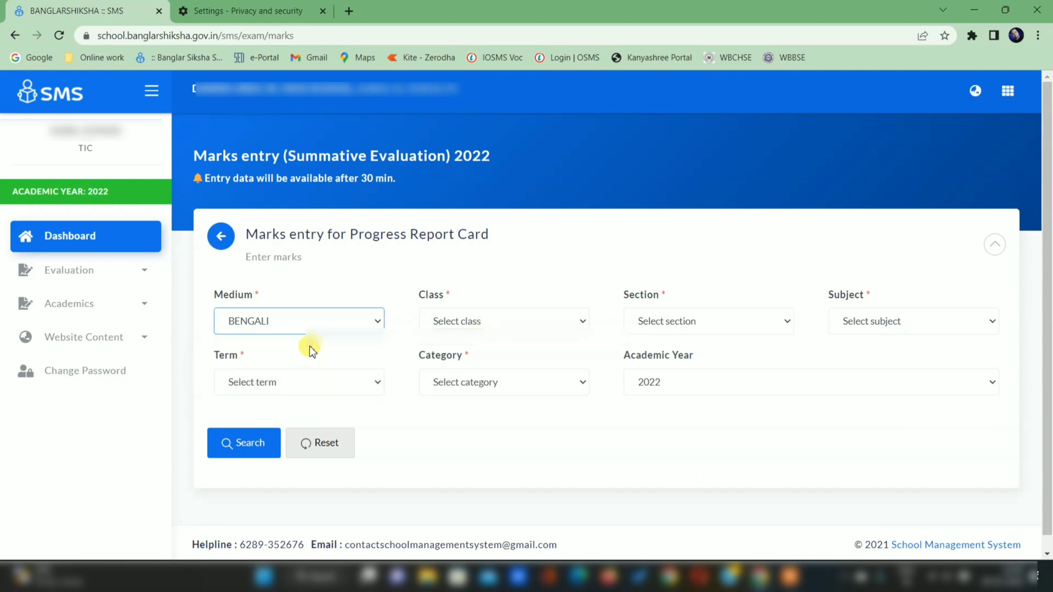
left_click(458, 322)
left_click(449, 367)
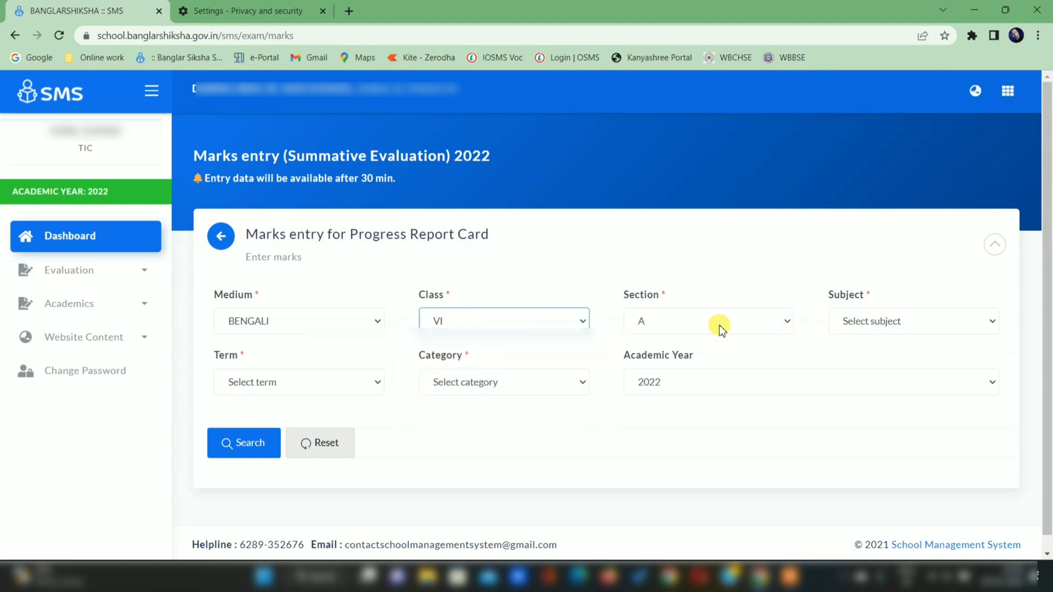
left_click(867, 323)
left_click(867, 355)
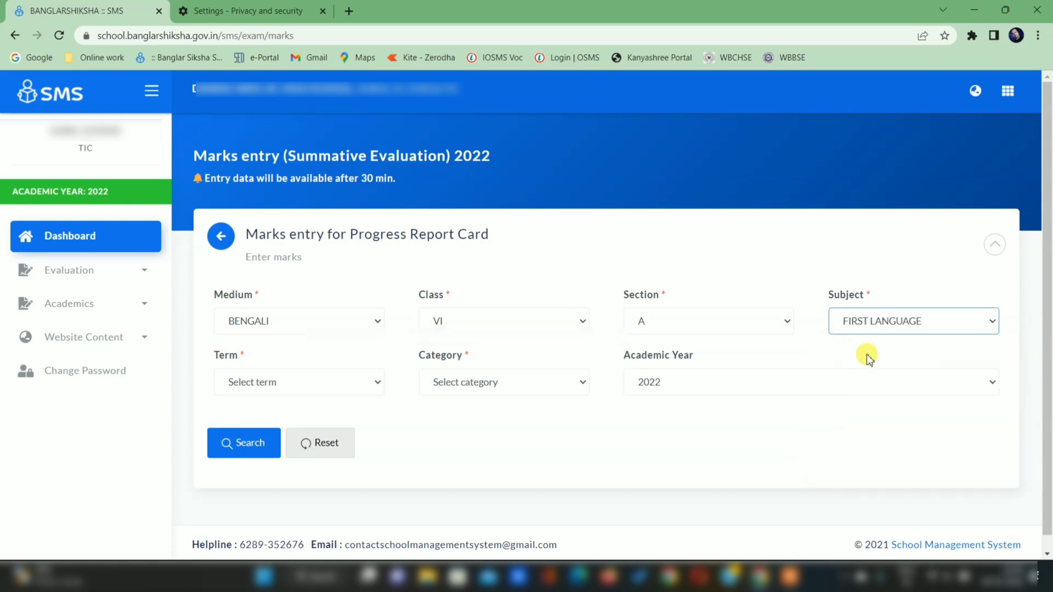
left_click(277, 383)
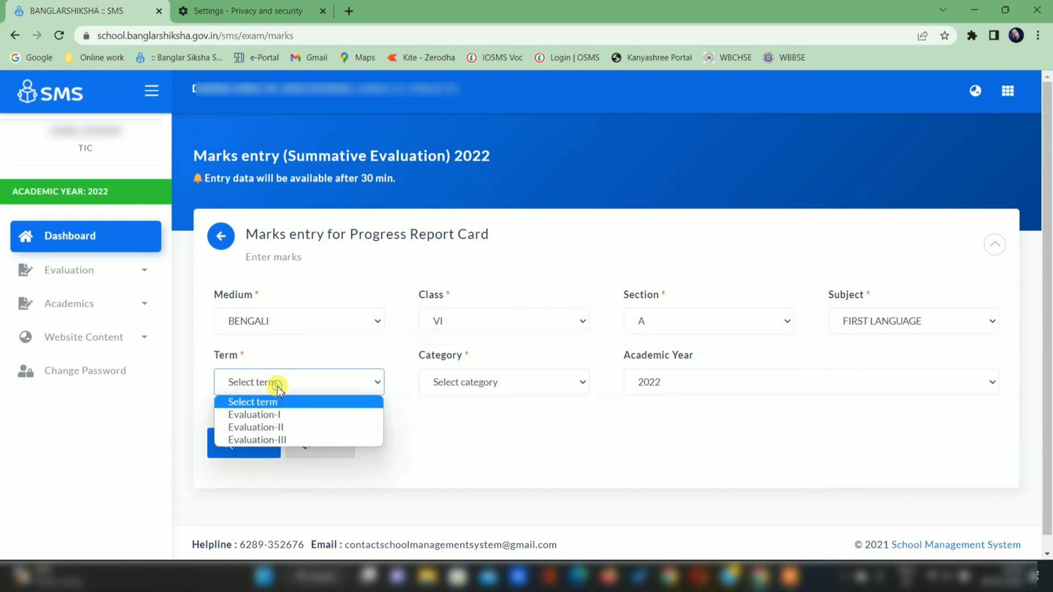
left_click(281, 441)
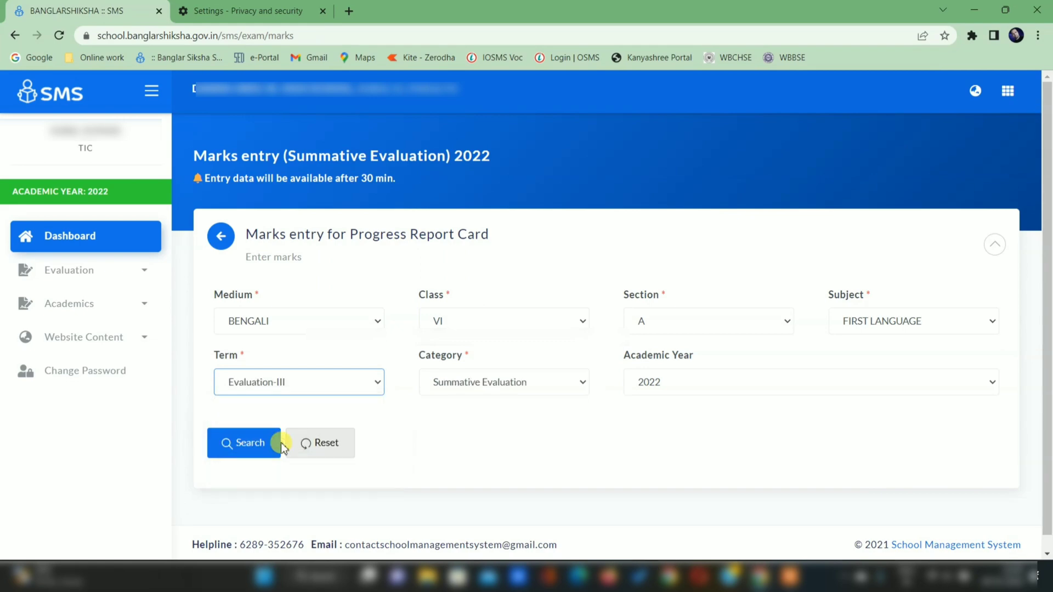
left_click(242, 446)
Enter 65 as roll number 1's FIRST LANGUAGE mark, and mark roll number 2 absent and present again.
scroll(424, 389, "down", 6)
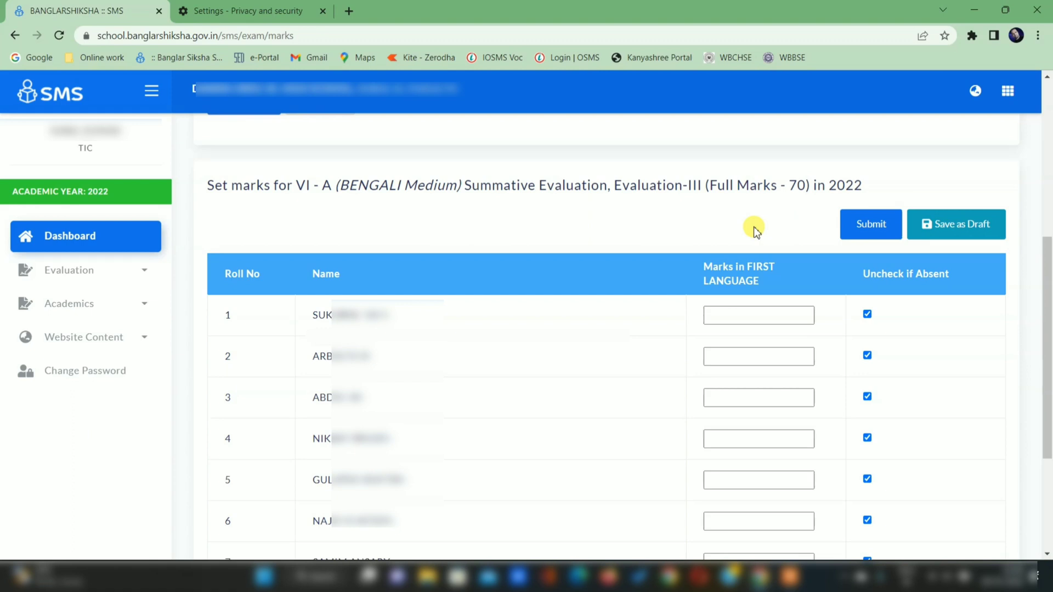
left_click(718, 353)
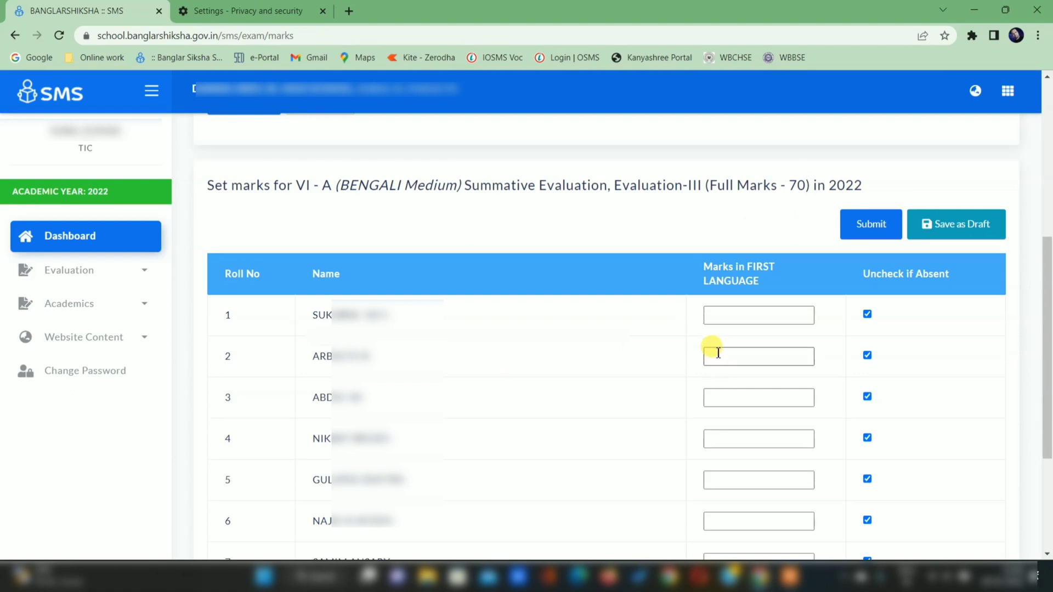
left_click(726, 311)
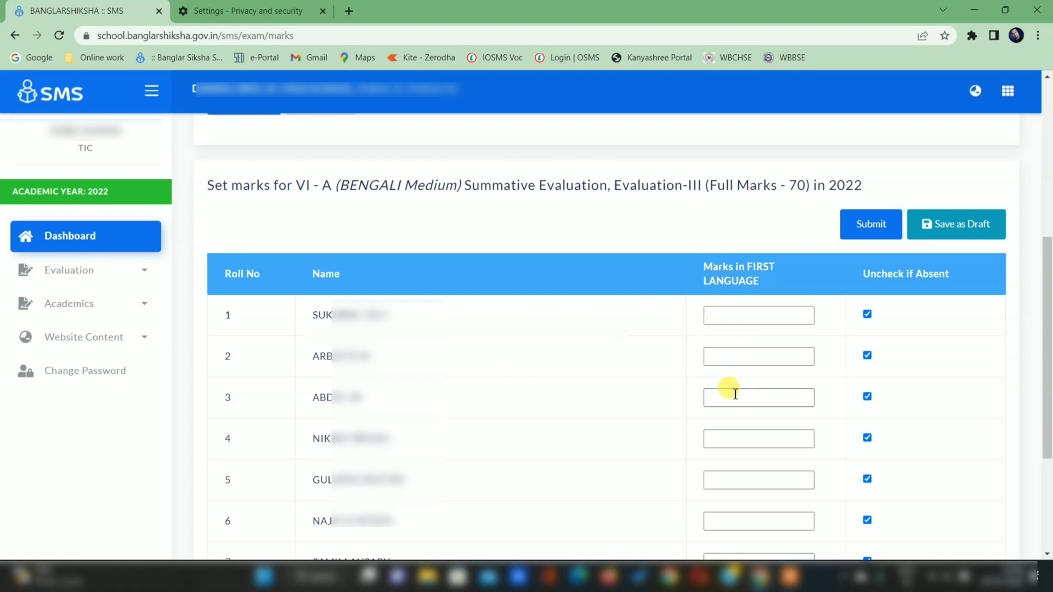
left_click(733, 313)
type("65")
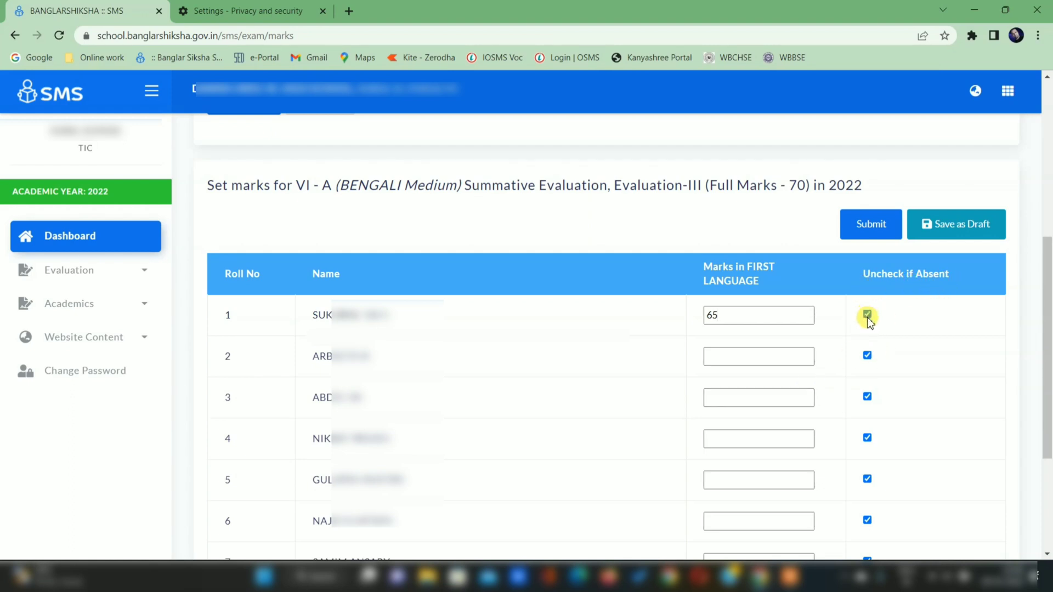
left_click(867, 356)
left_click(869, 355)
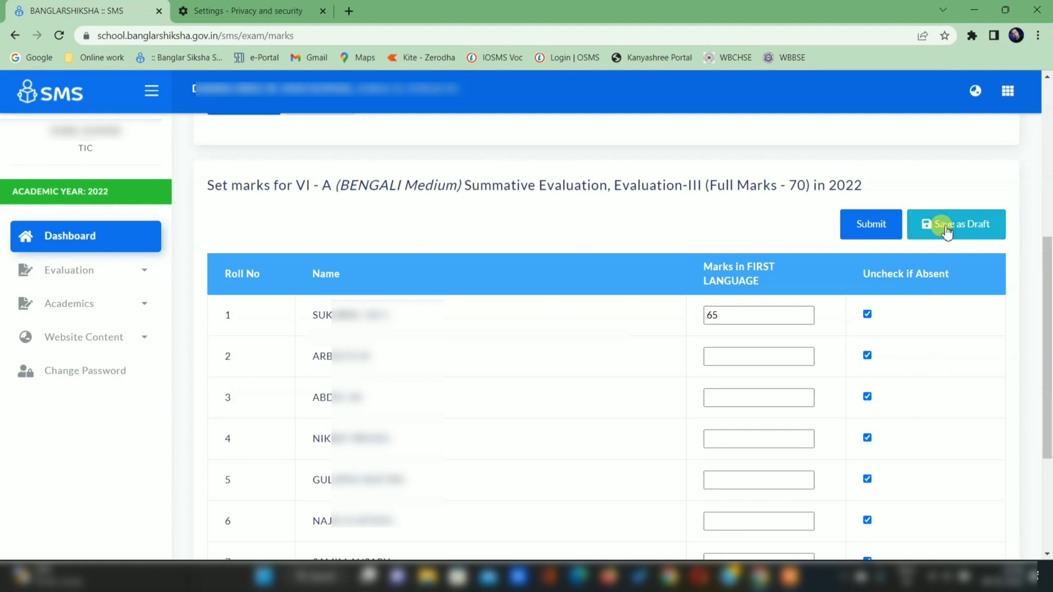
Save the summative marks as a draft and submit them.
left_click(947, 230)
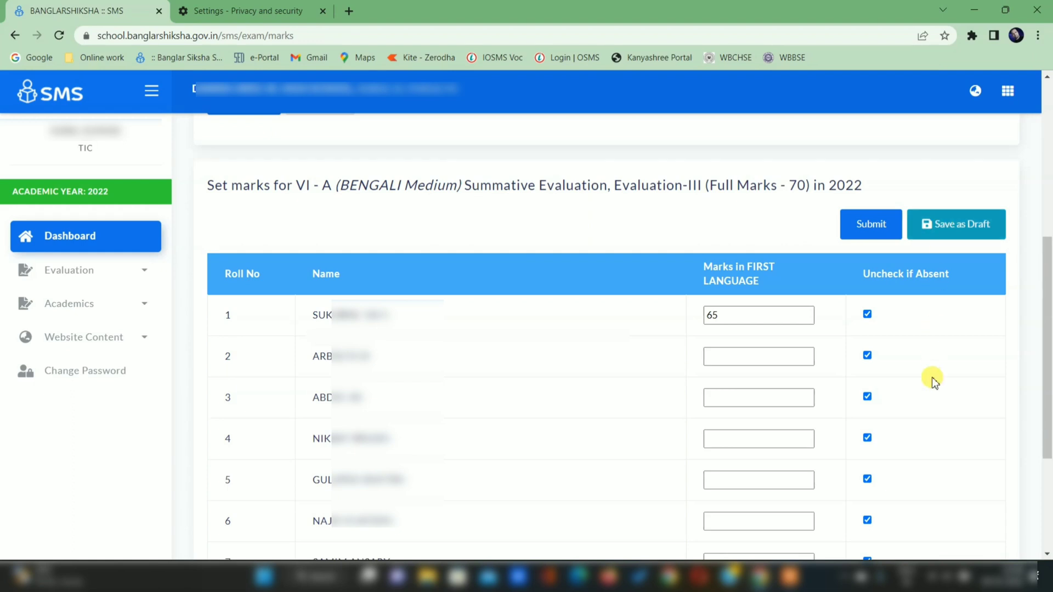
left_click(874, 225)
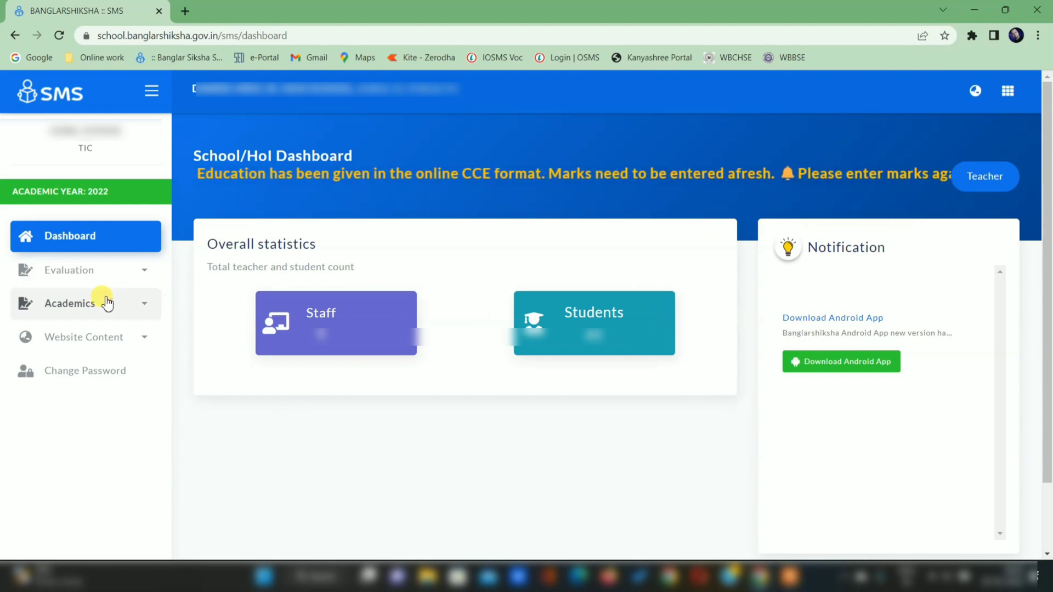
Open the 2022 student marksheets and list the students of Bengali-medium CLASS VI, Section-A.
left_click(71, 271)
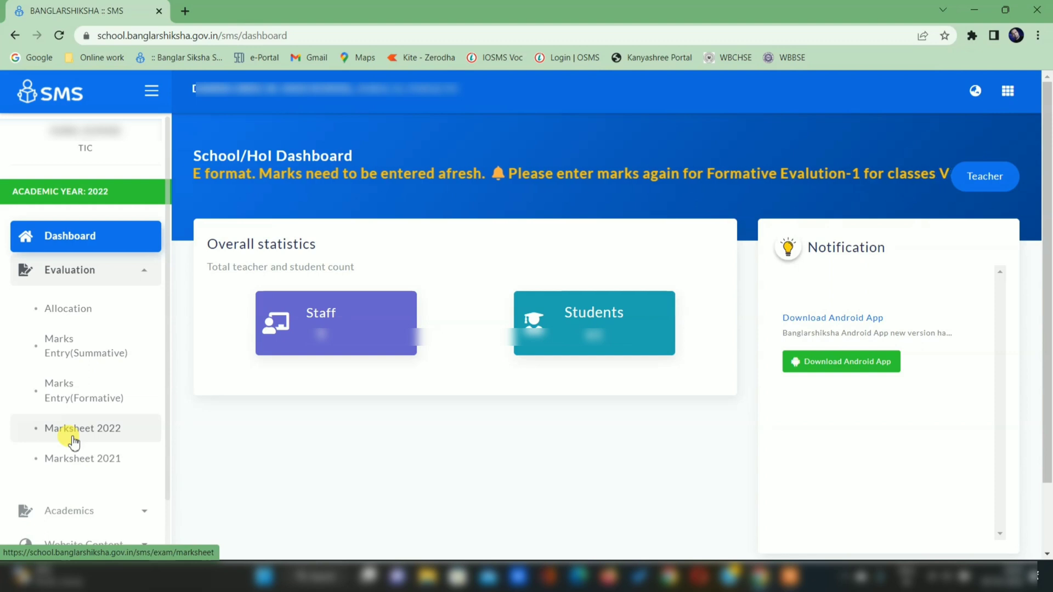
left_click(74, 441)
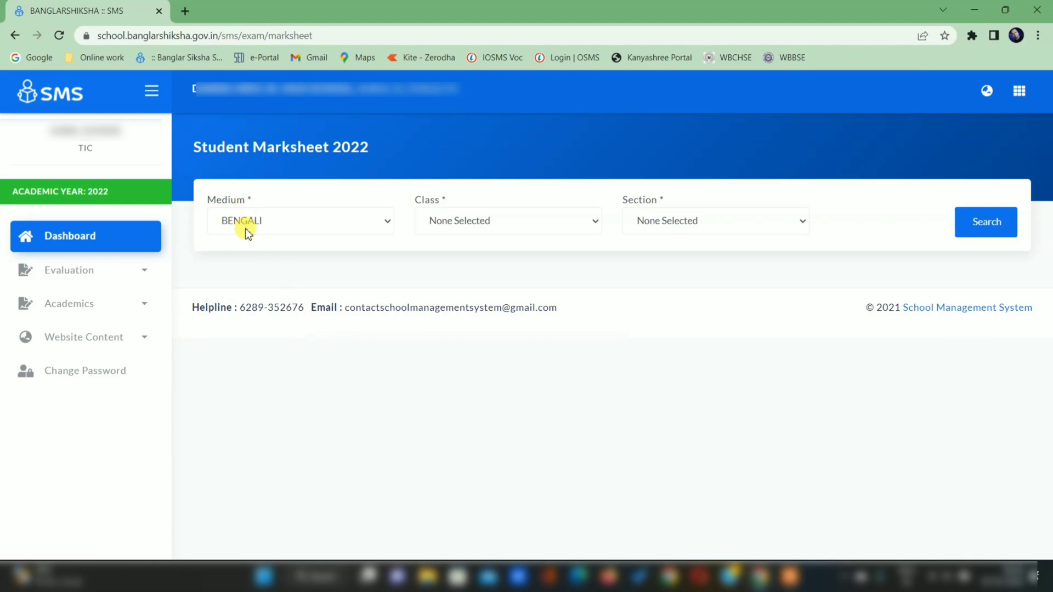
left_click(439, 230)
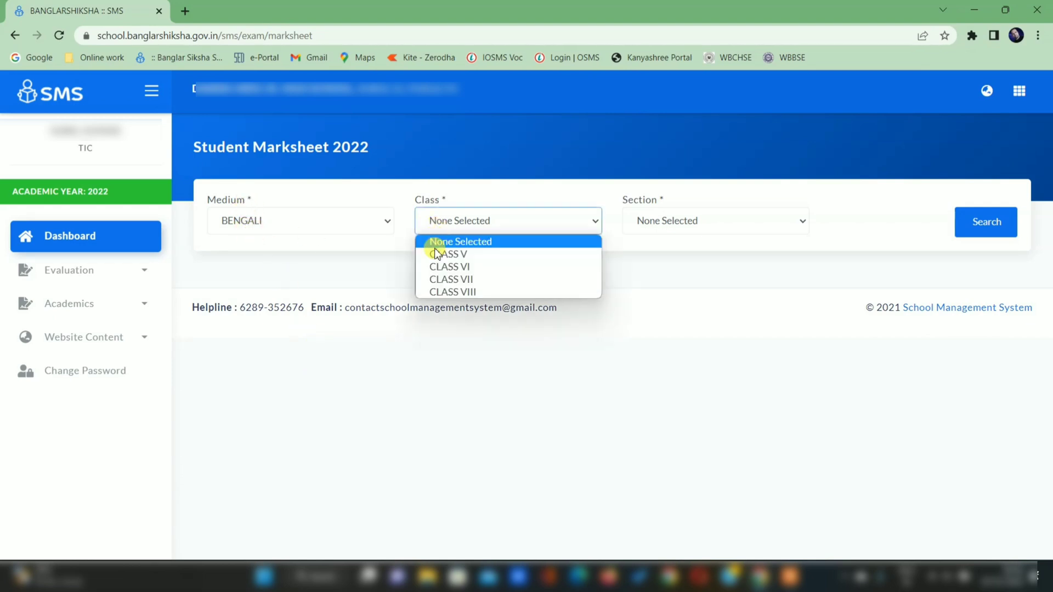
left_click(437, 278)
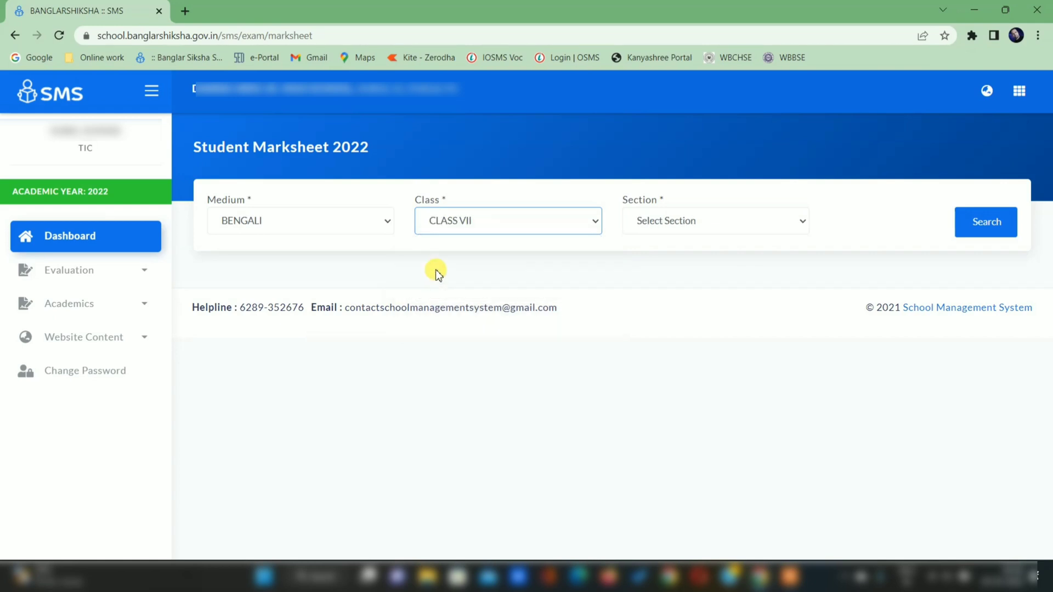
left_click(443, 226)
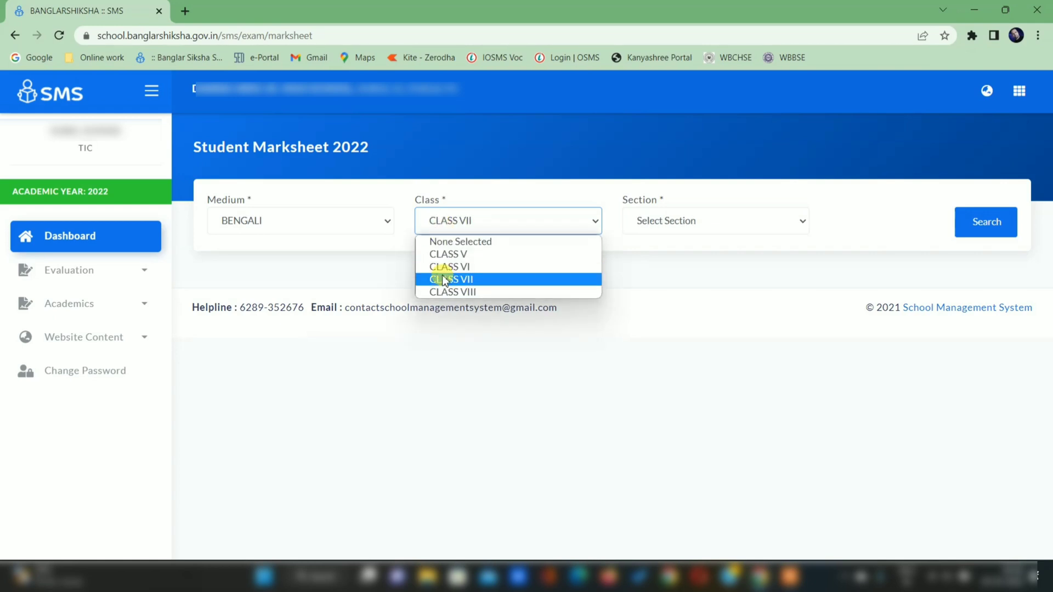
left_click(440, 268)
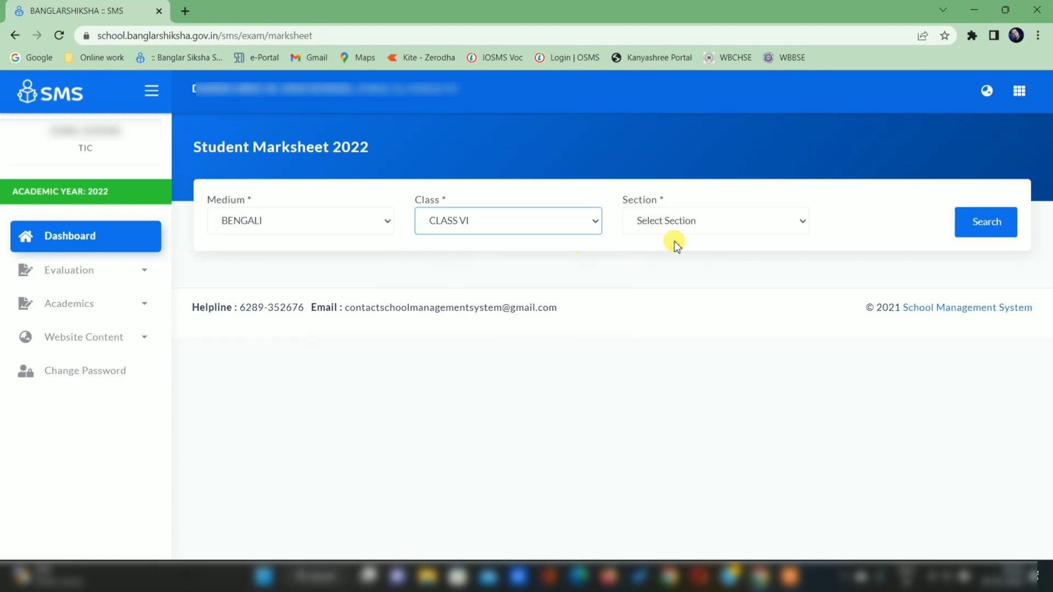
left_click(665, 222)
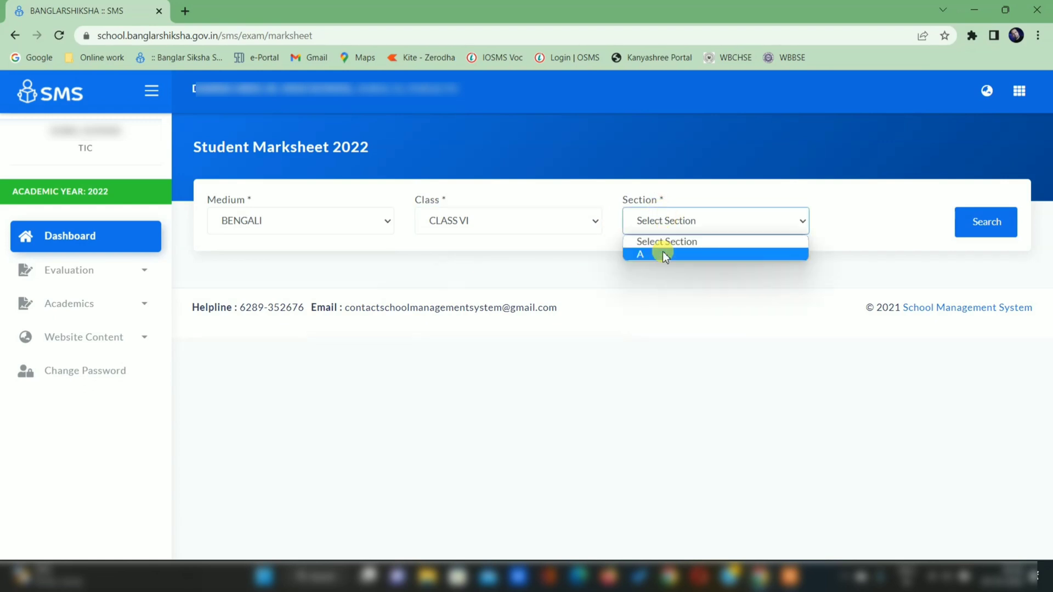
left_click(665, 251)
left_click(986, 227)
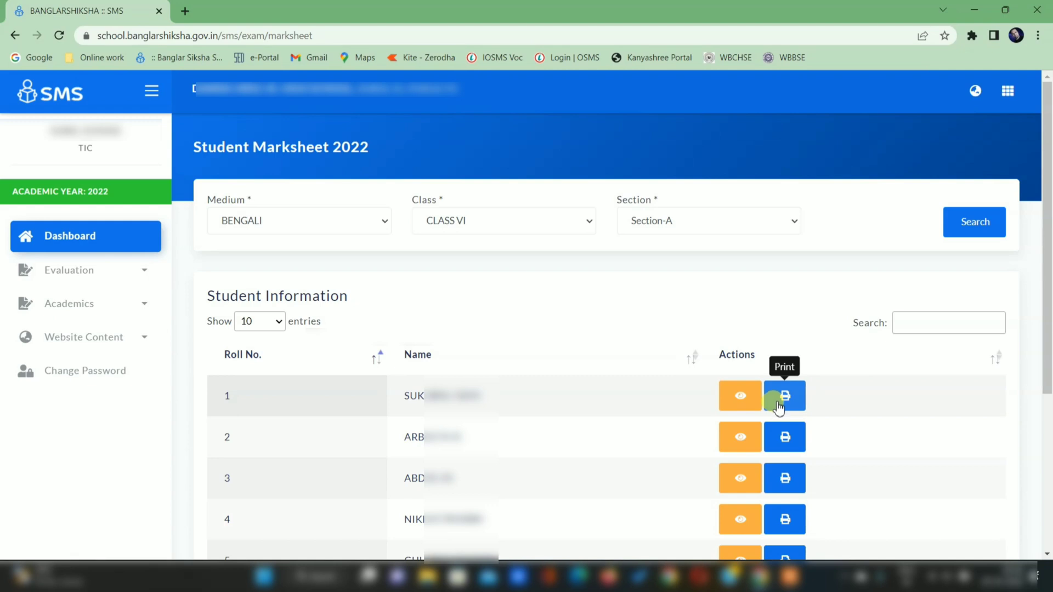
Preview roll number 1's CCE progress report card and dismiss its print dialog.
left_click(746, 404)
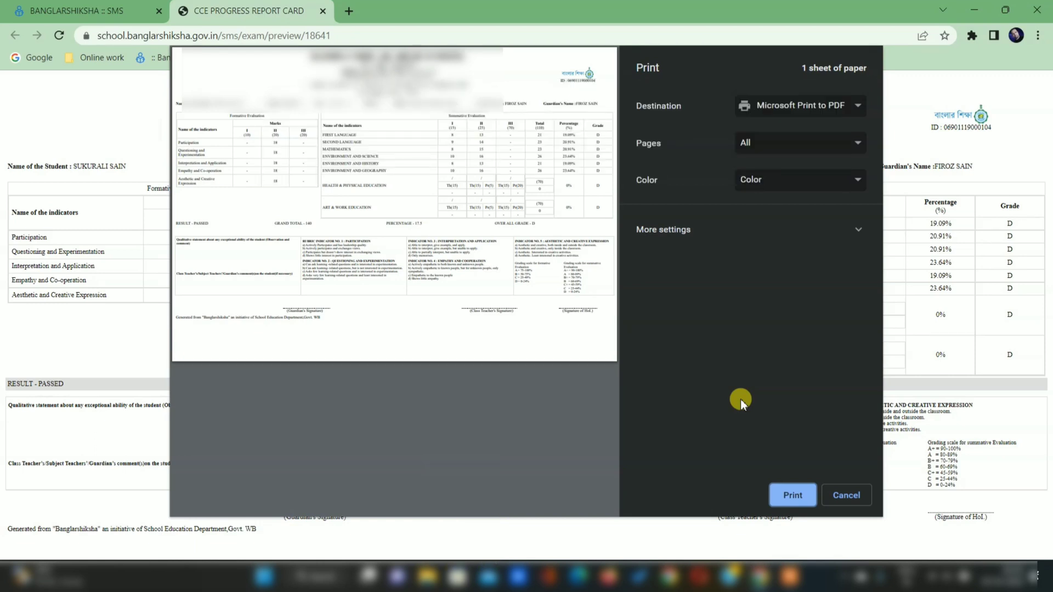
left_click(798, 507)
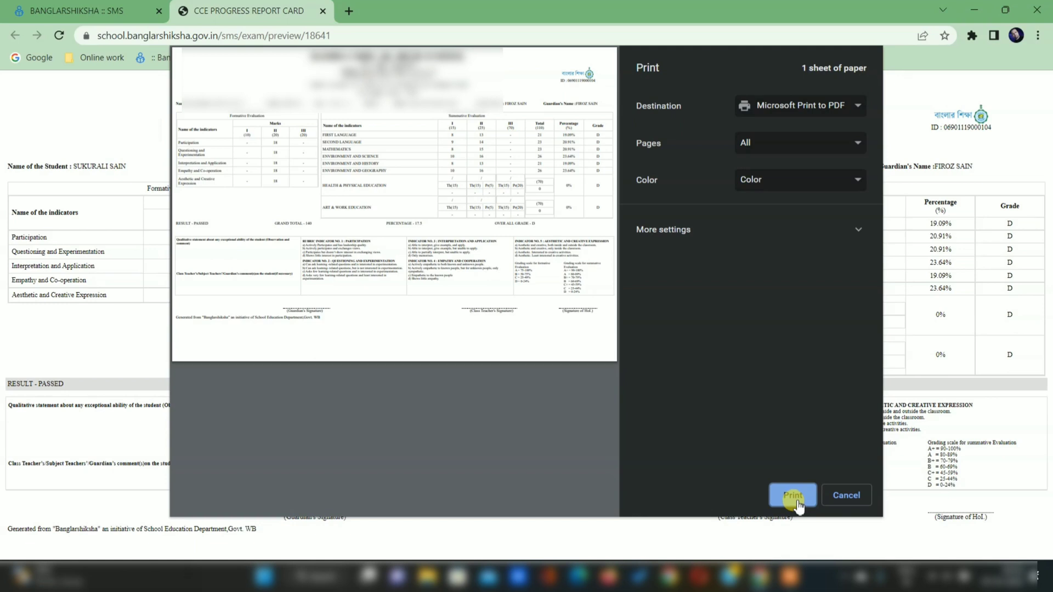
left_click(845, 497)
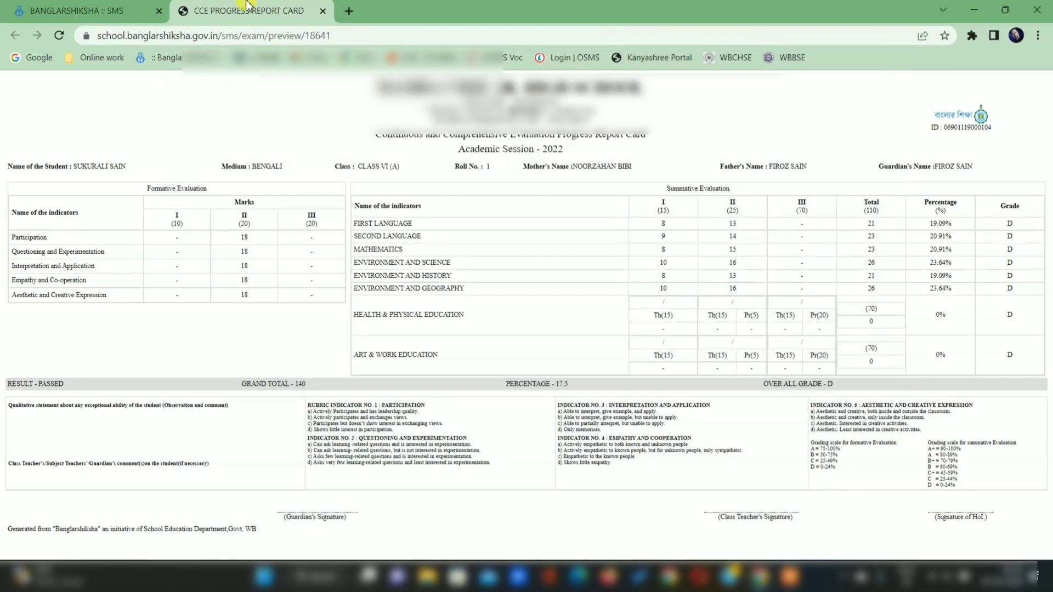
Return to the Student Marksheet 2022 list and open the print version of roll number 1's marksheet.
left_click(73, 14)
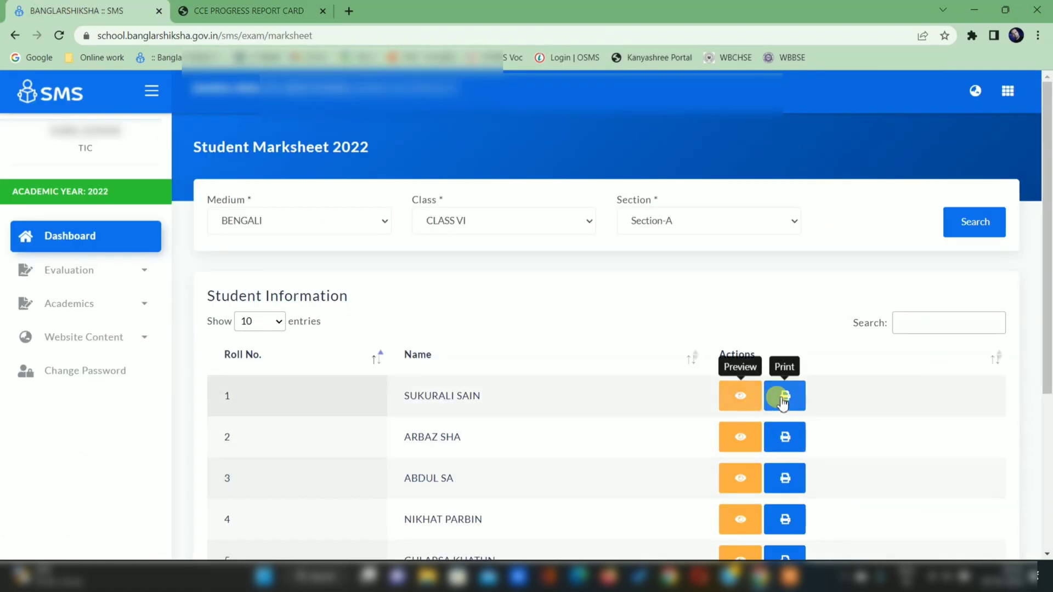
left_click(782, 402)
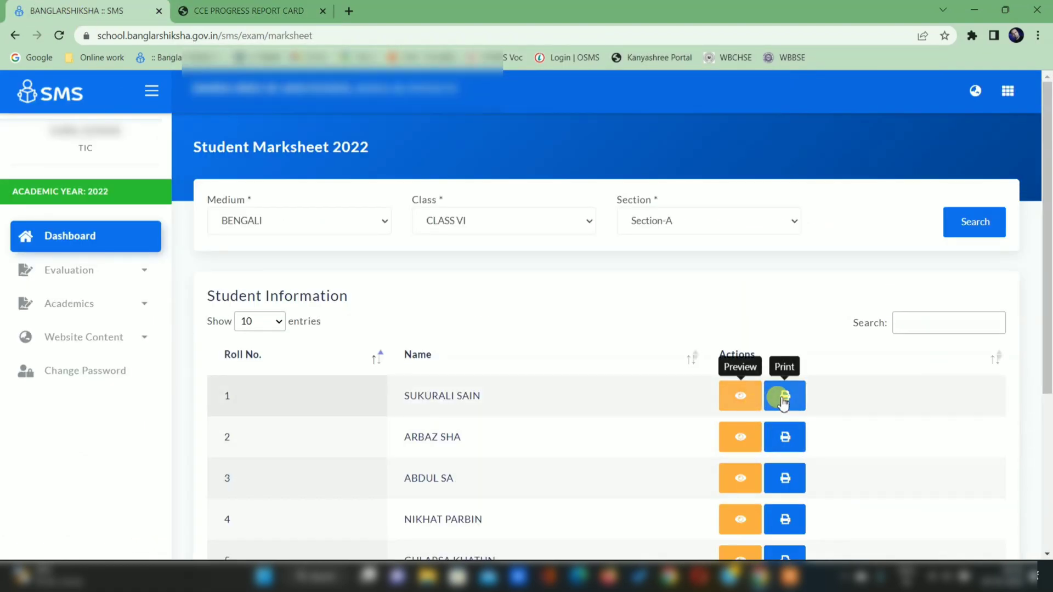
left_click(784, 399)
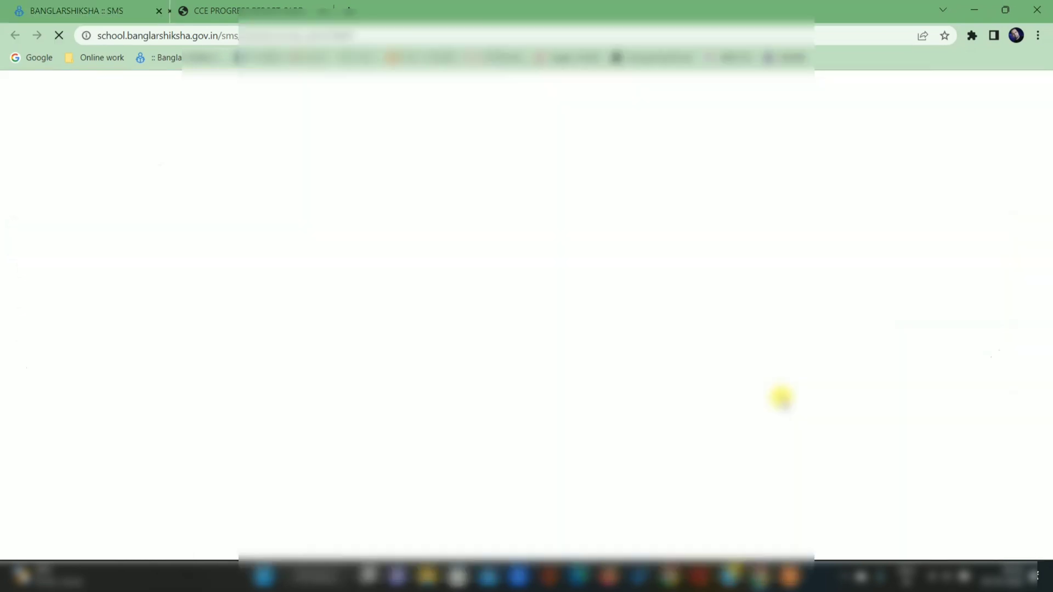